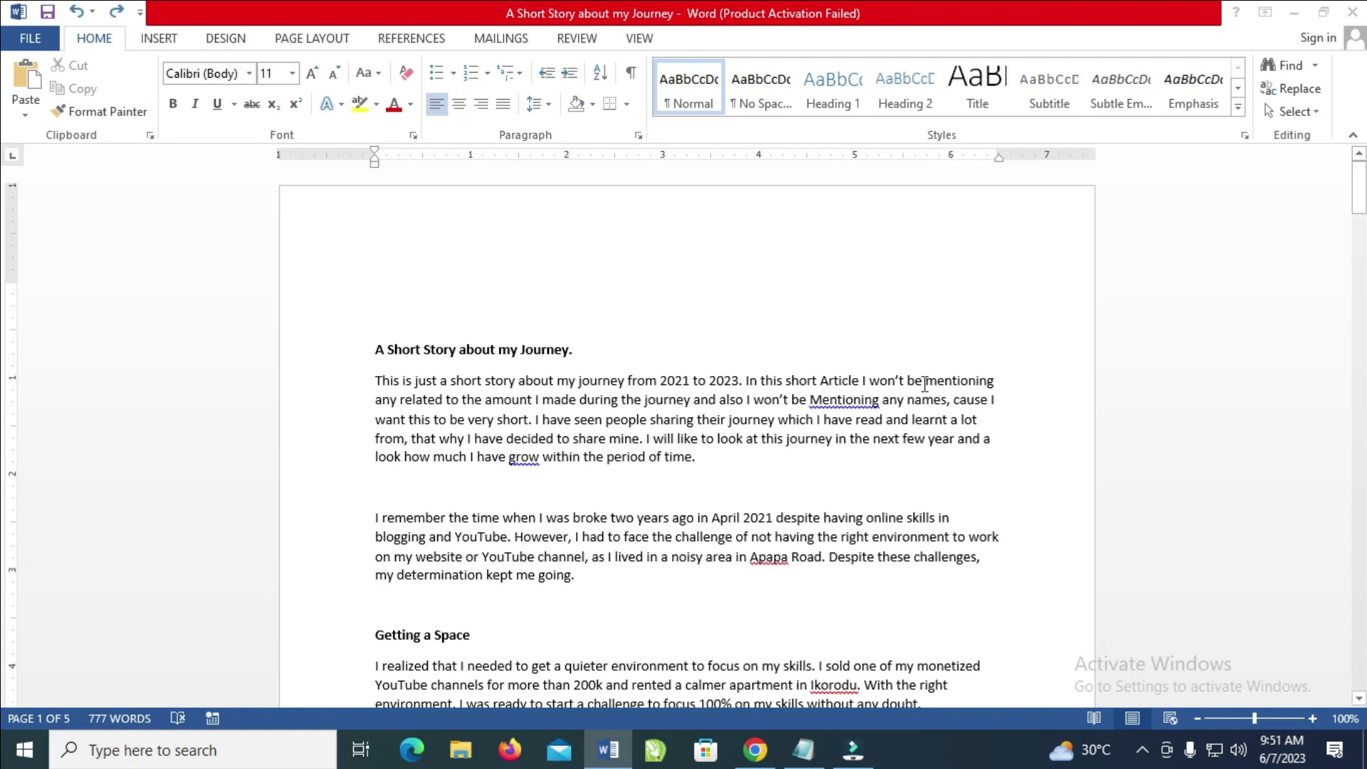
- Hide the short story document with Windows+D to reveal the desktop
key(super+d)
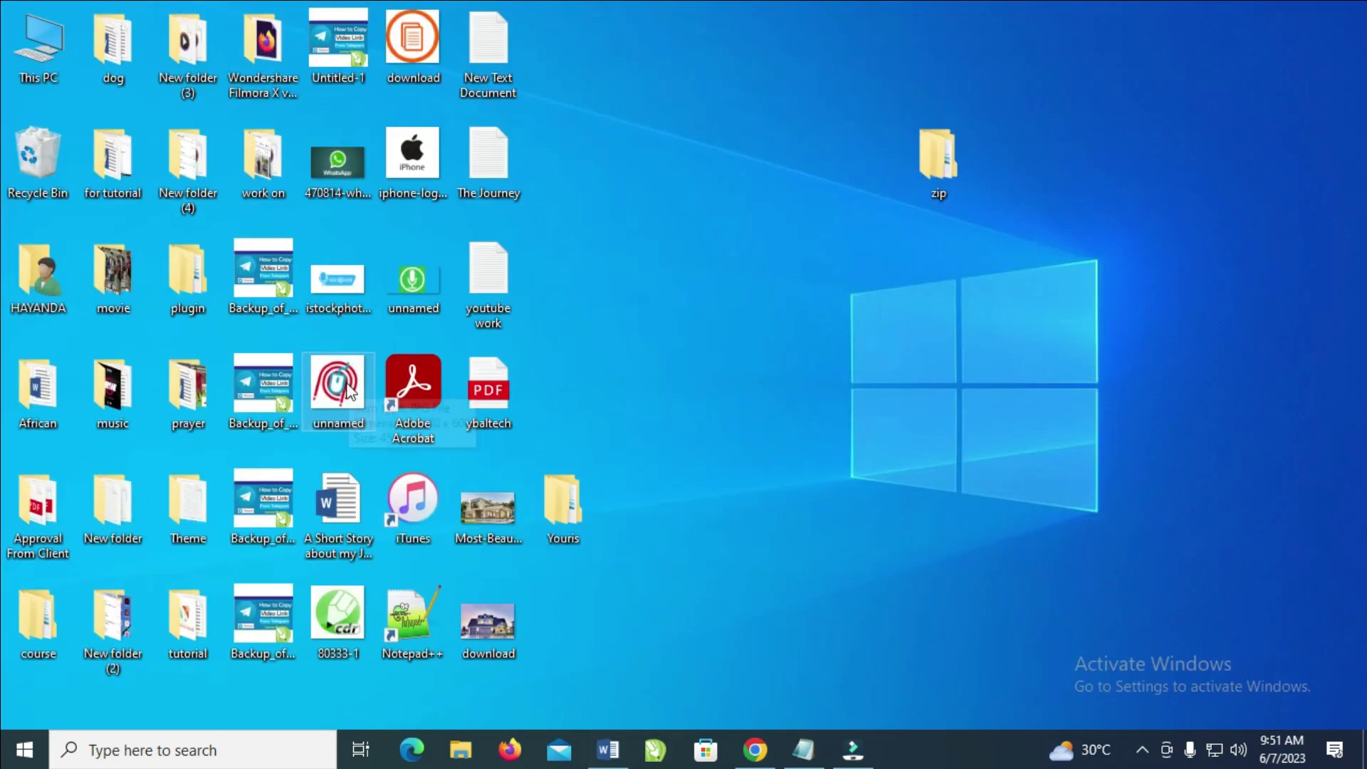
mouse_move(337, 387)
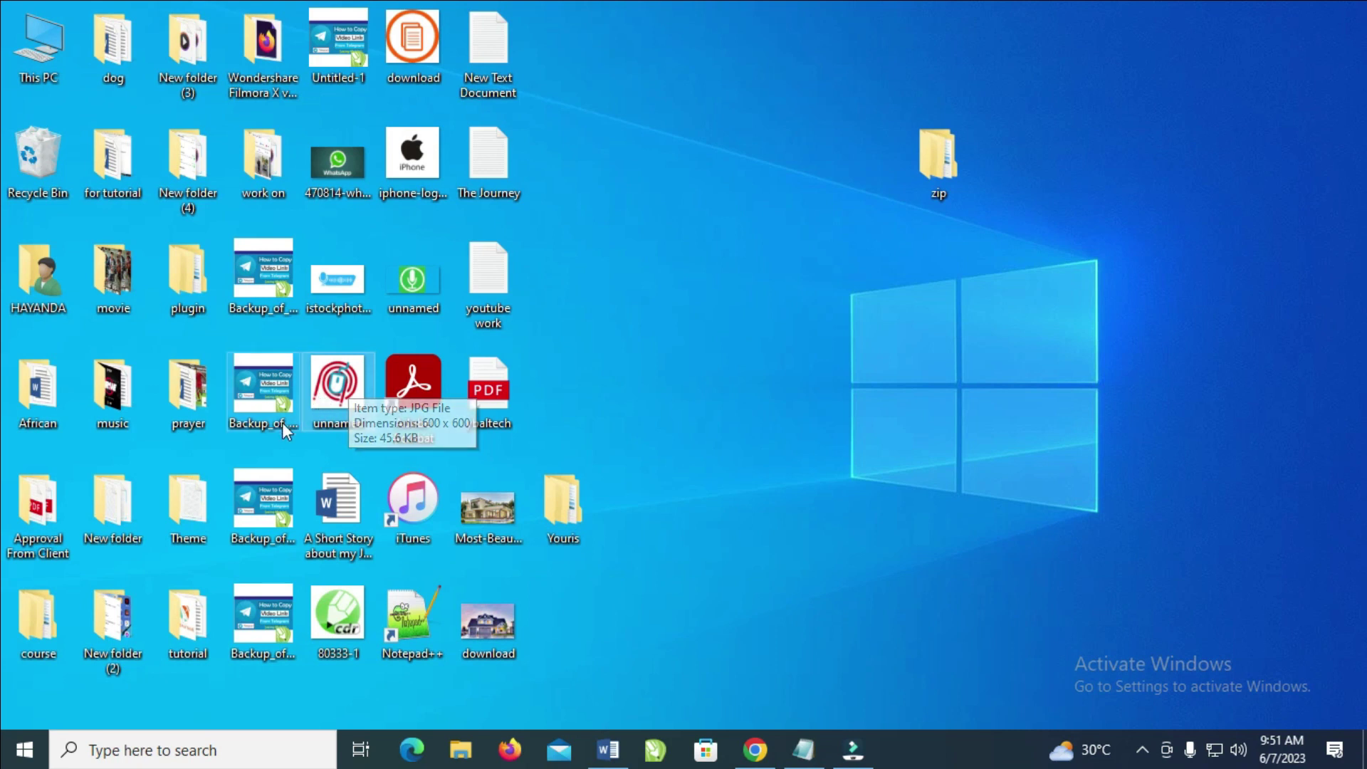
- Copy the 'unnamed' logo image from the desktop and return to the story document
right_click(326, 395)
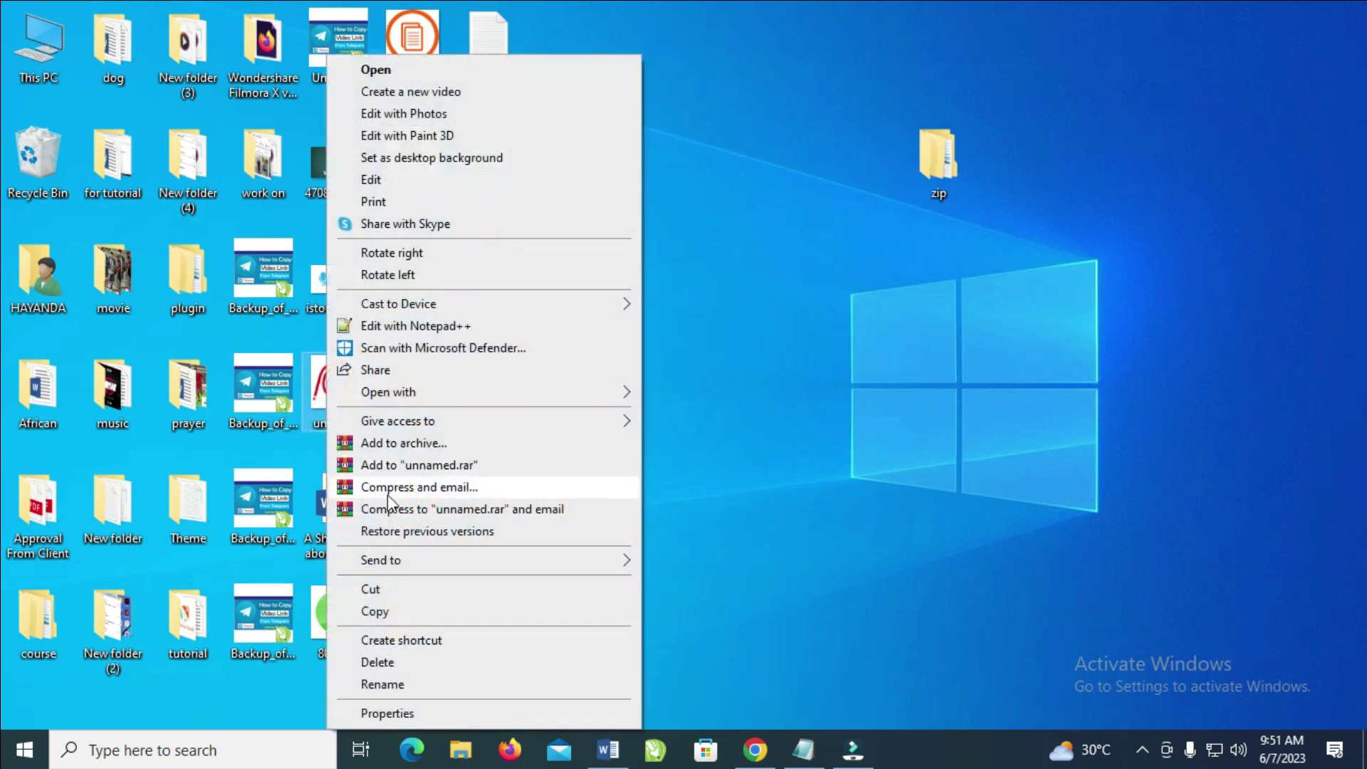
click(376, 611)
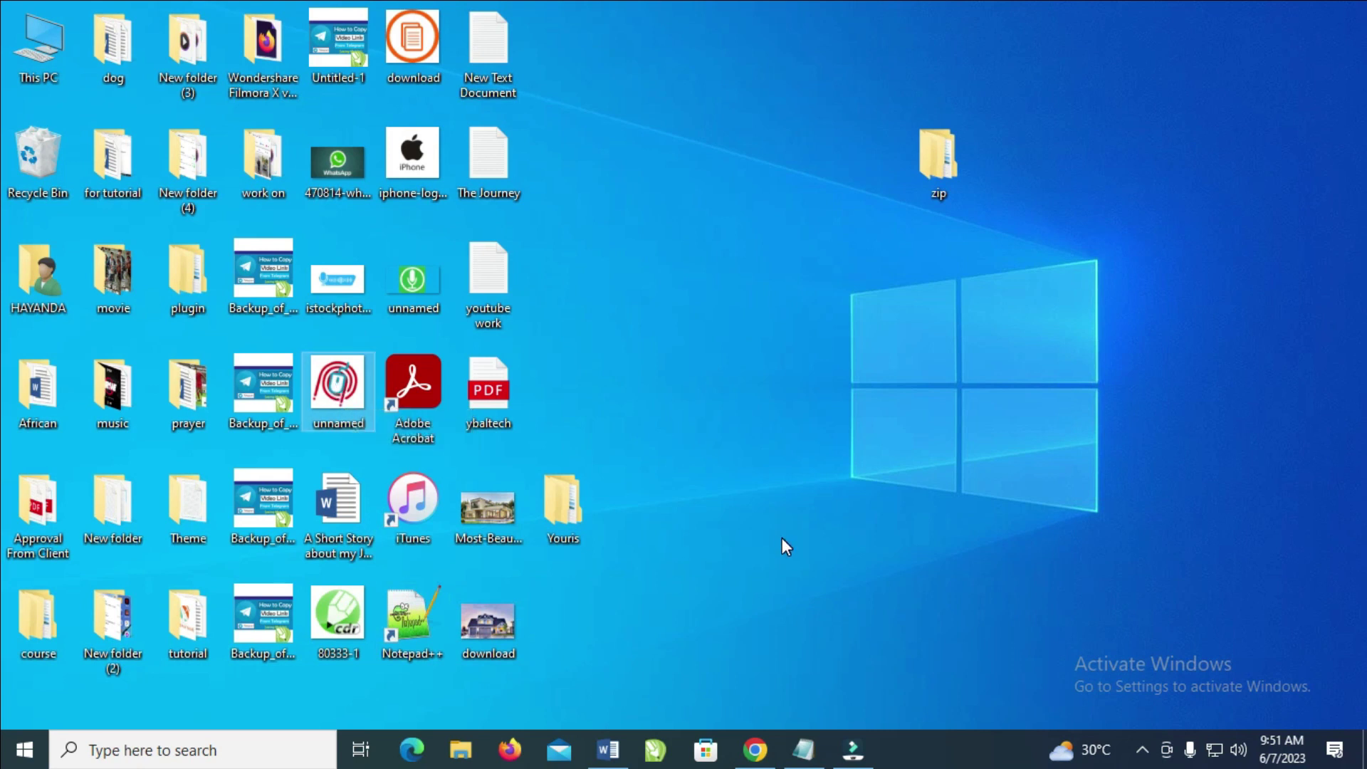
click(608, 750)
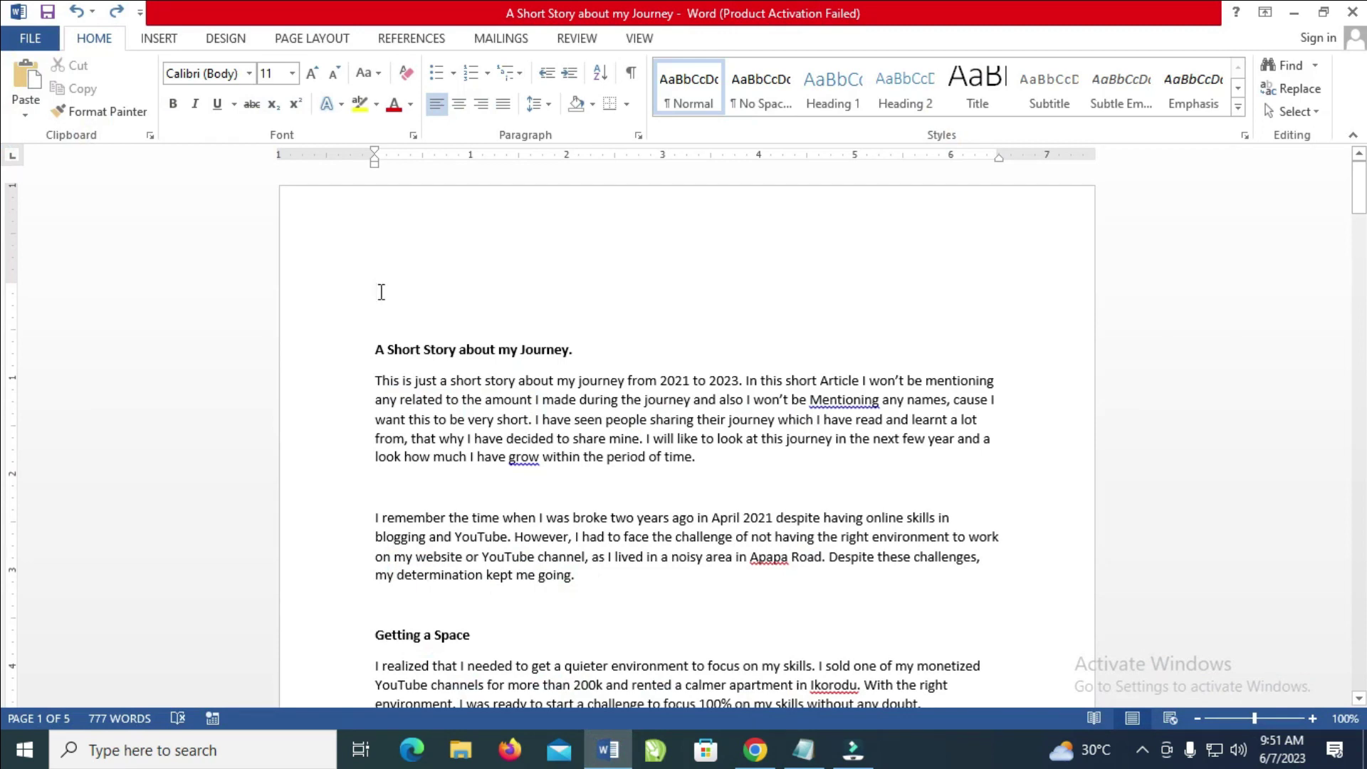
- Paste the red-and-teal logo above the title and shrink it to a small icon
right_click(380, 292)
click(425, 376)
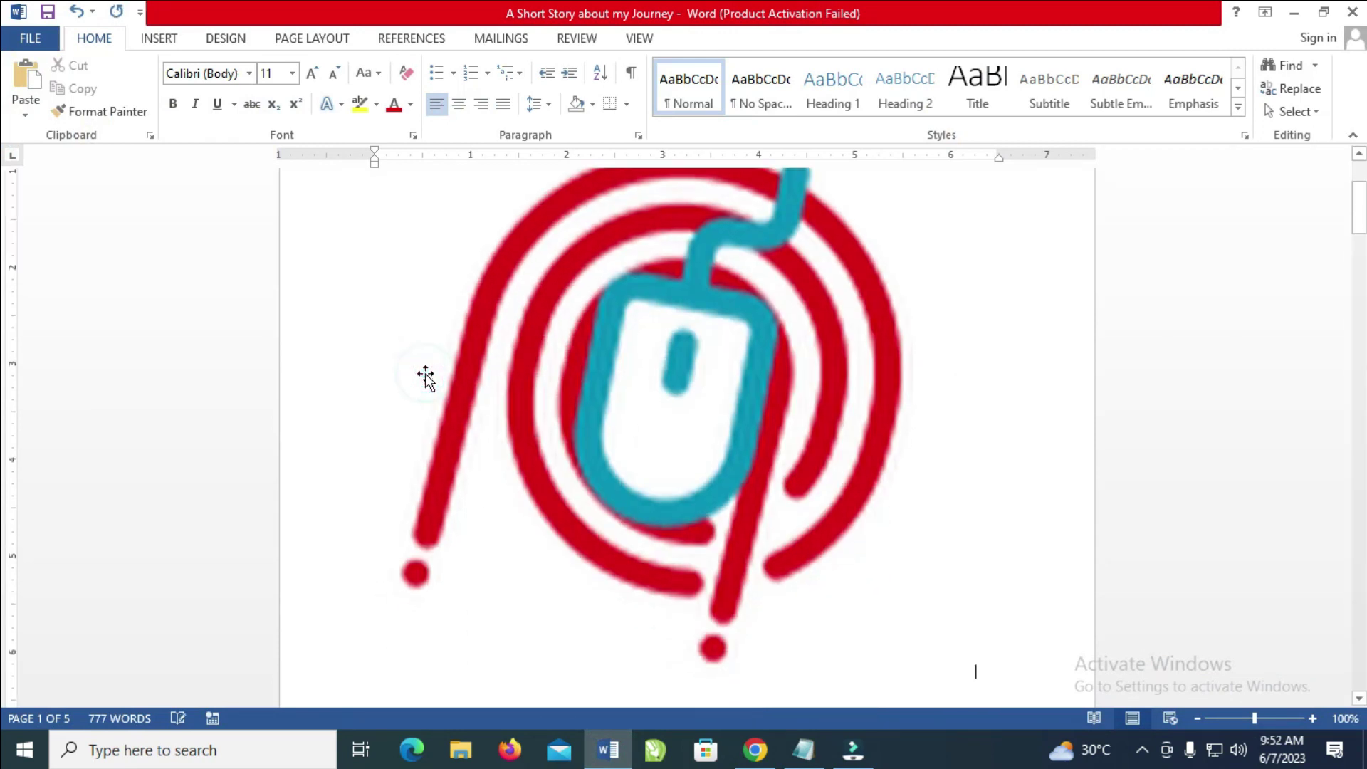
click(660, 383)
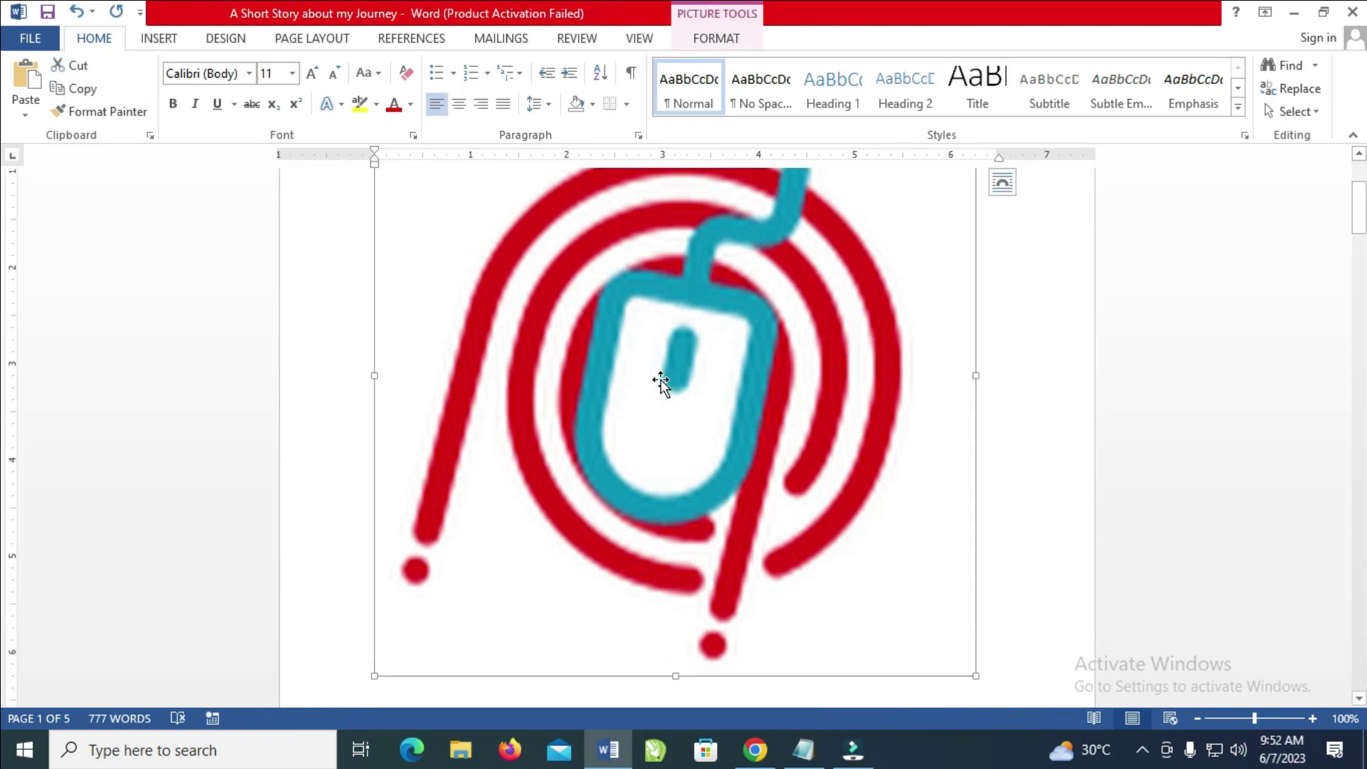
scroll(663, 388, up, 3)
scroll(888, 467, down, 5)
scroll(963, 471, down, 2)
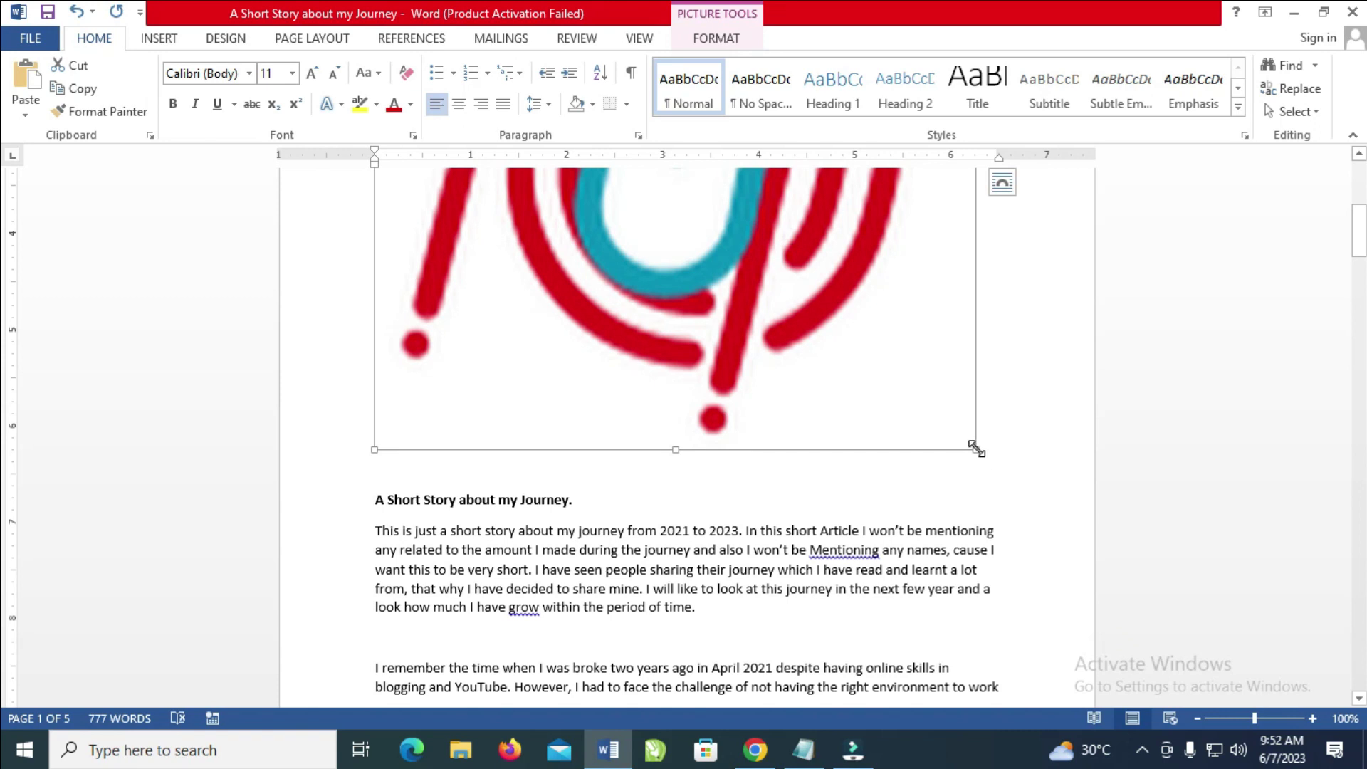
drag(974, 449, 595, 147)
scroll(720, 373, up, 4)
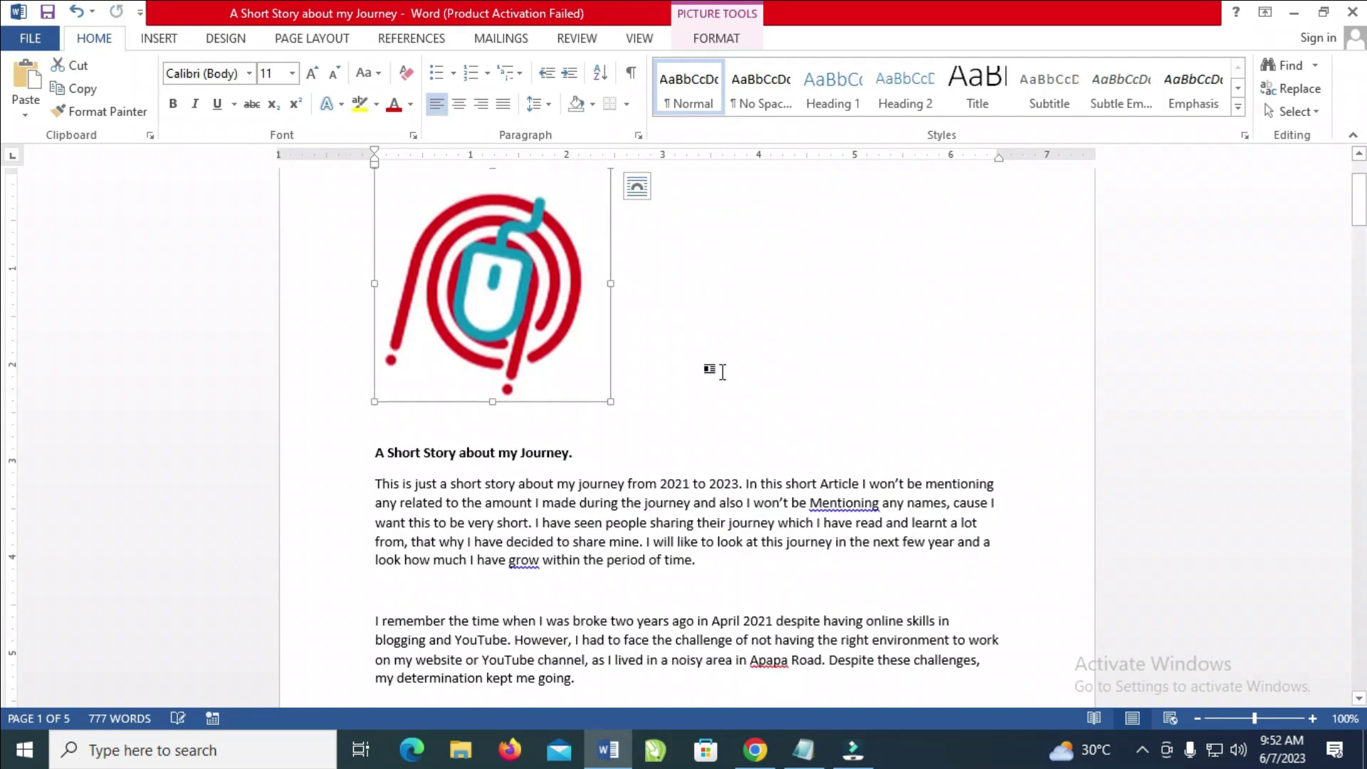
scroll(653, 464, up, 2)
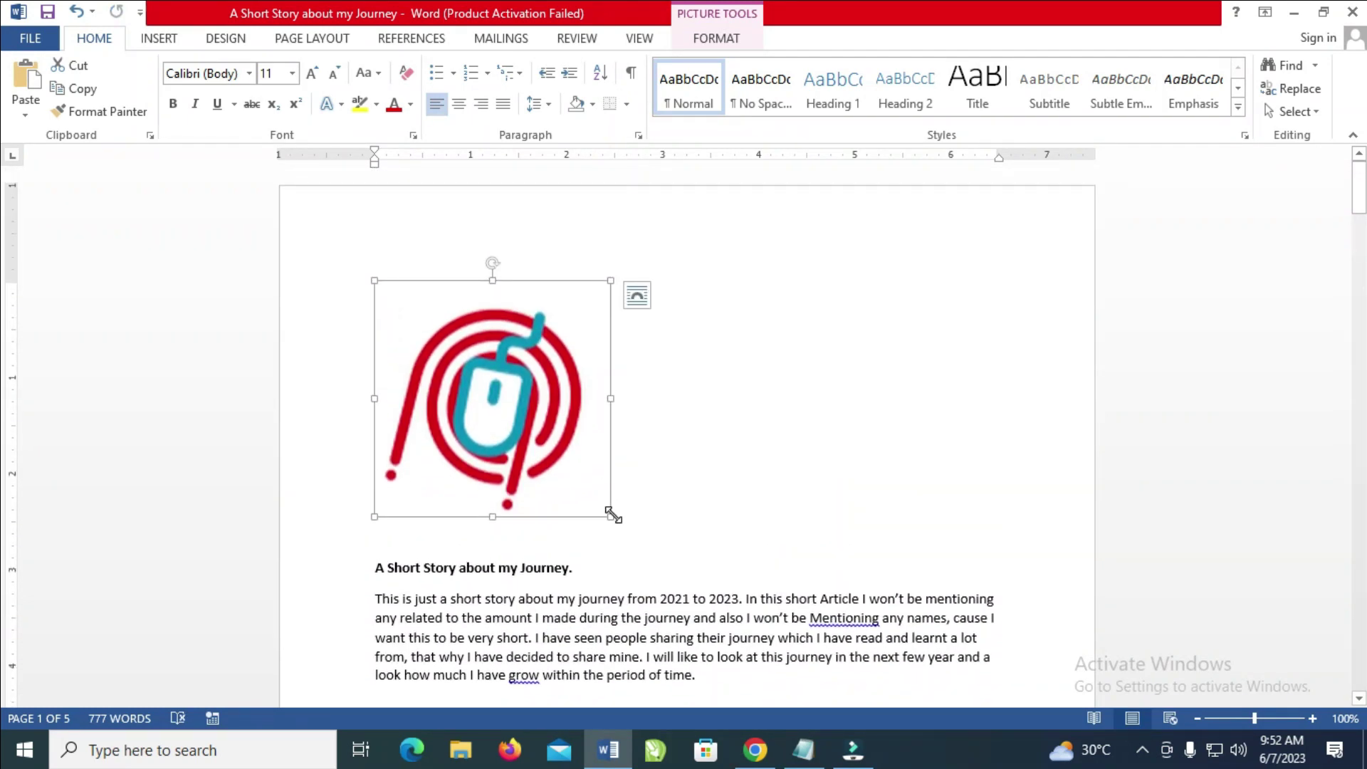
mouse_move(612, 514)
mouse_down()
mouse_move(436, 307)
mouse_move(424, 328)
mouse_move(457, 363)
mouse_up()
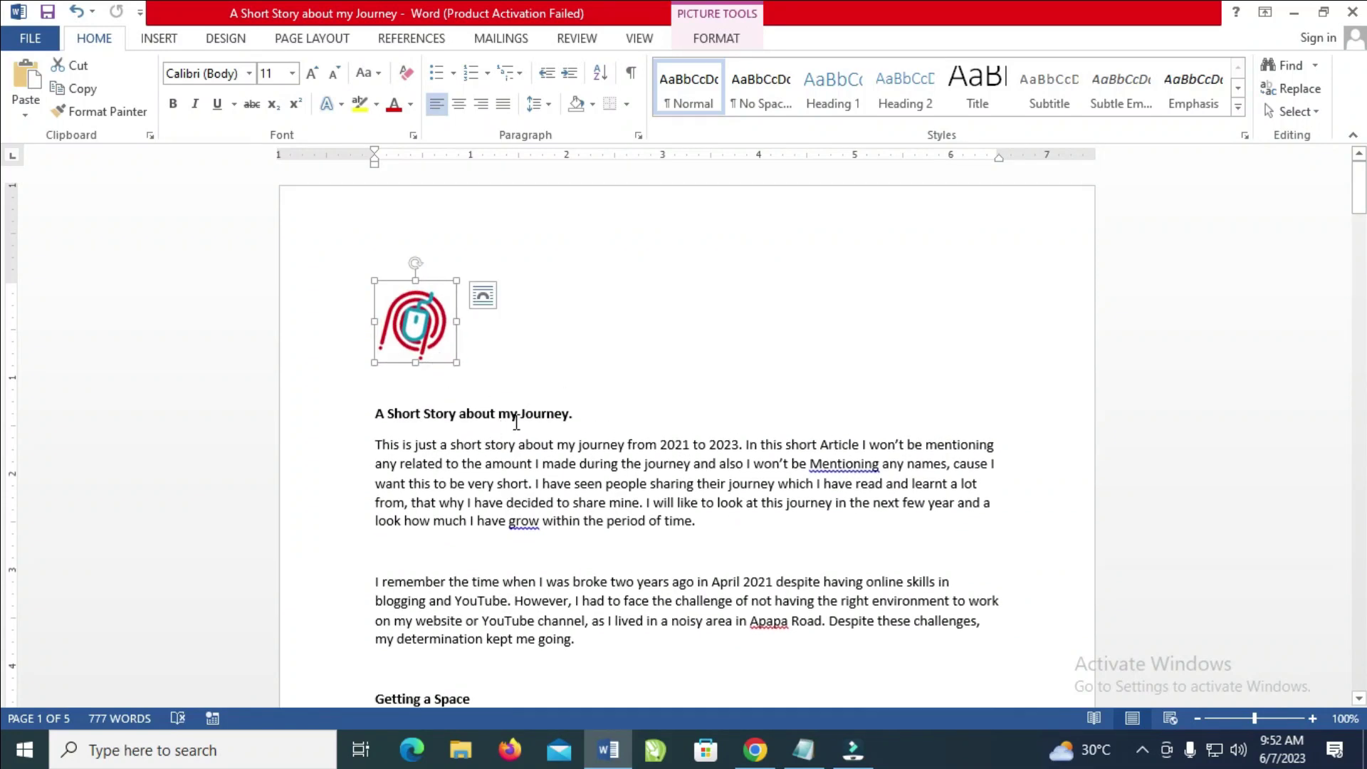
click(550, 332)
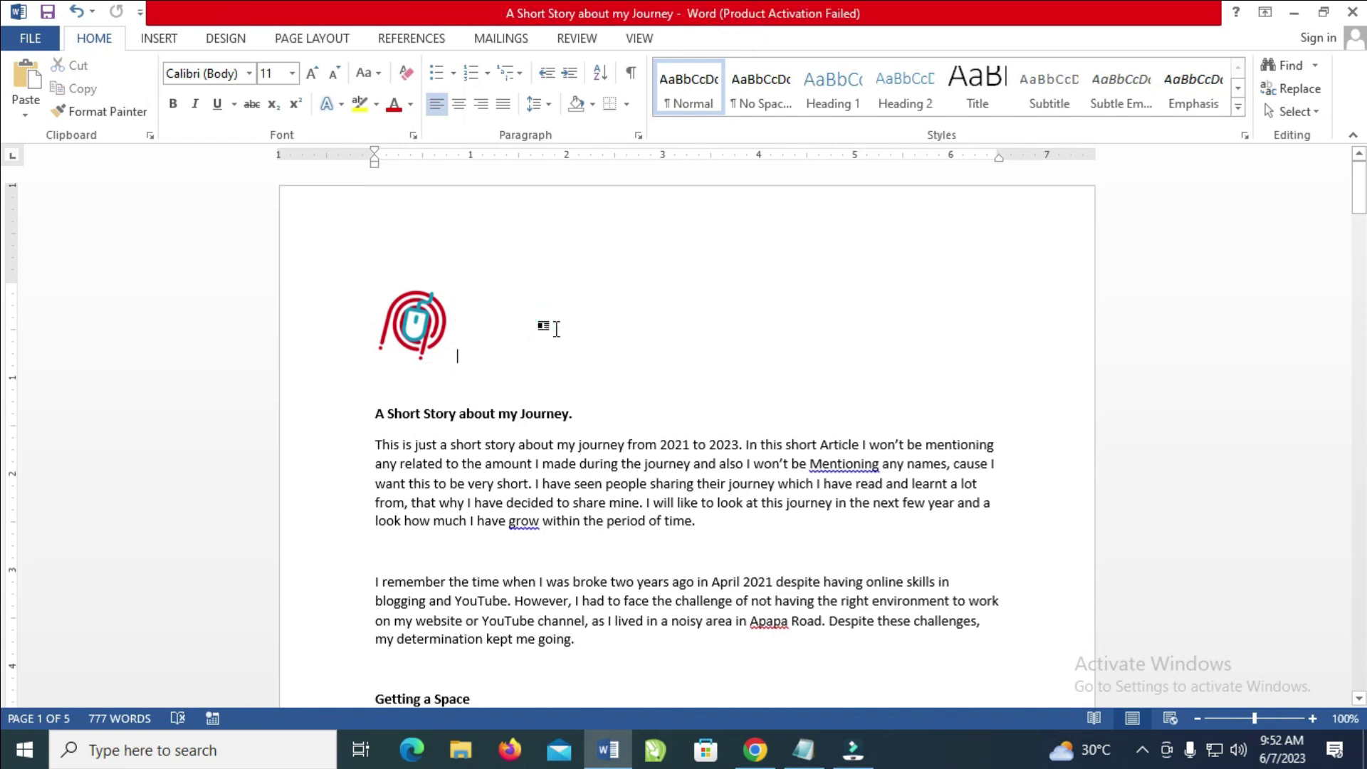
drag(422, 326, 639, 319)
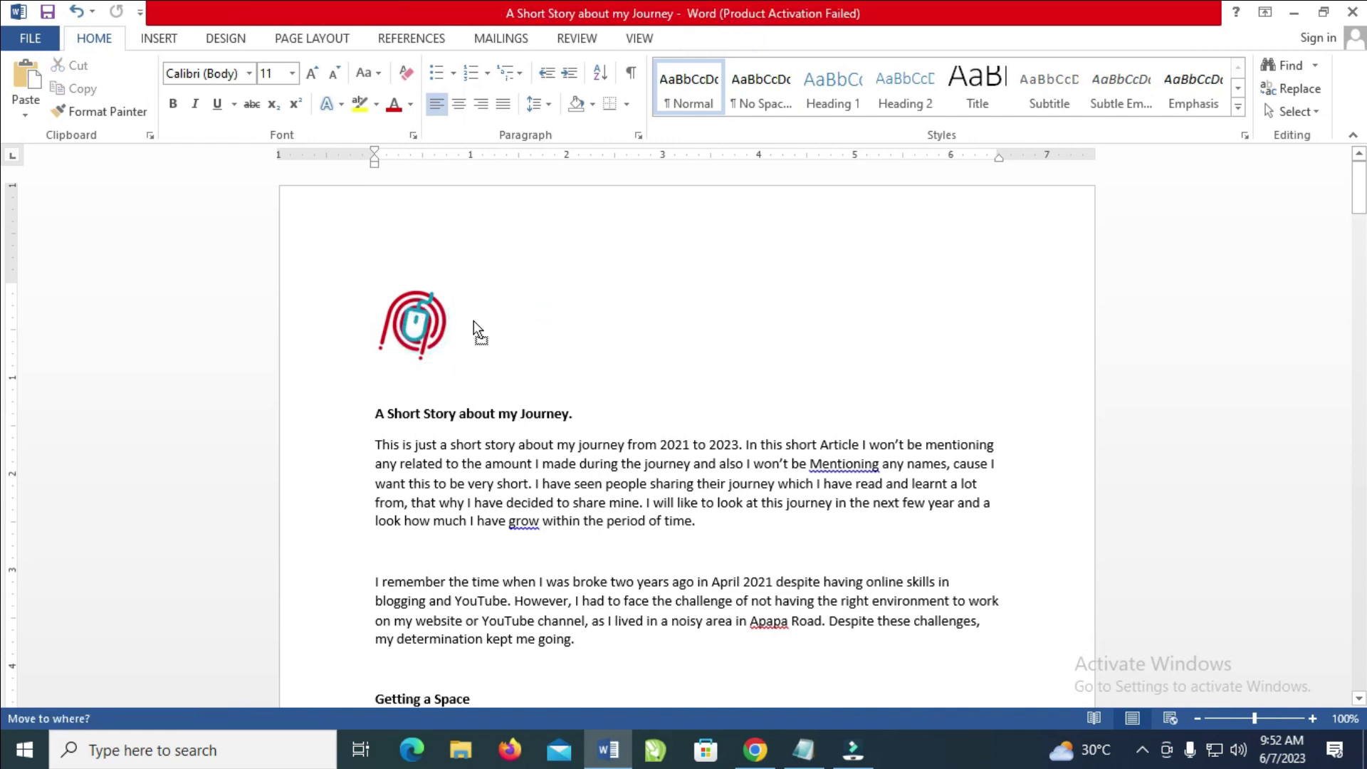
drag(723, 318, 462, 310)
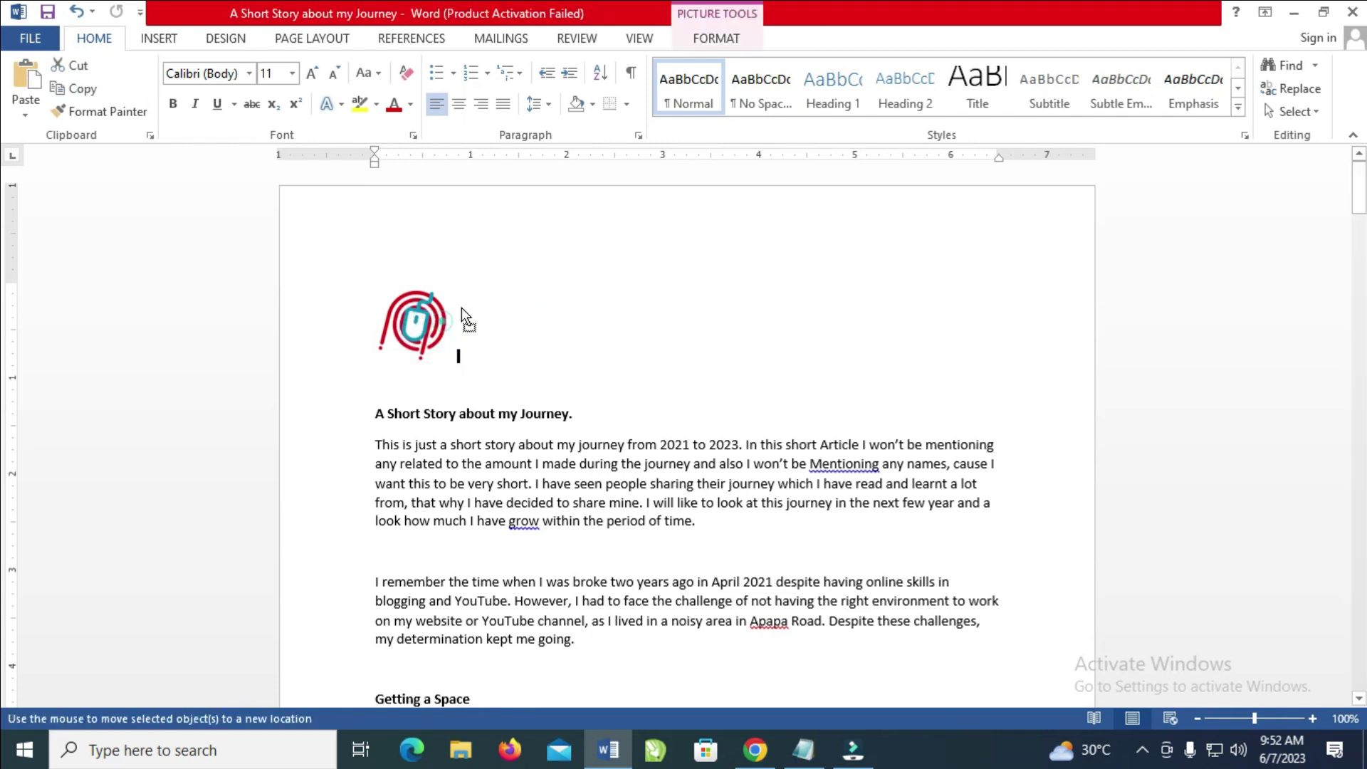
- Set the logo's text wrapping to In Front of Text
click(715, 47)
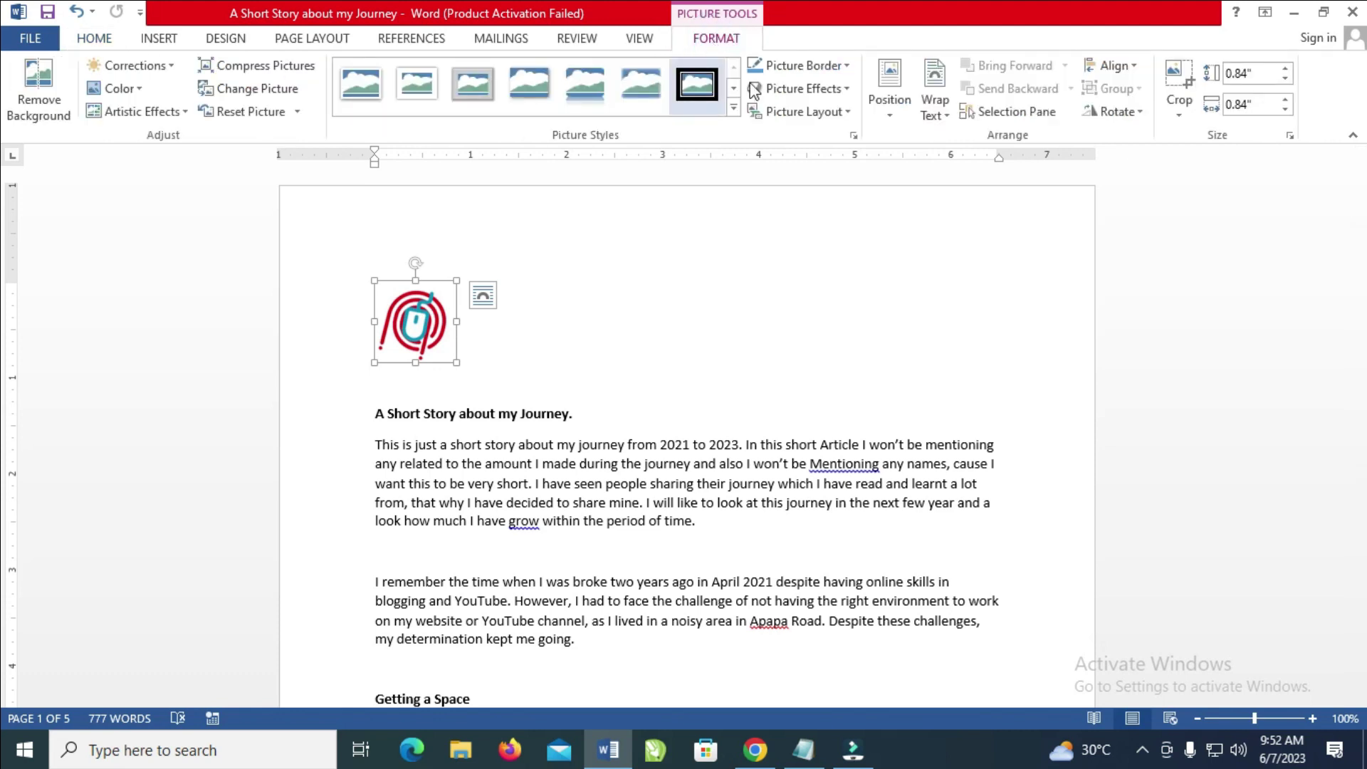
click(936, 112)
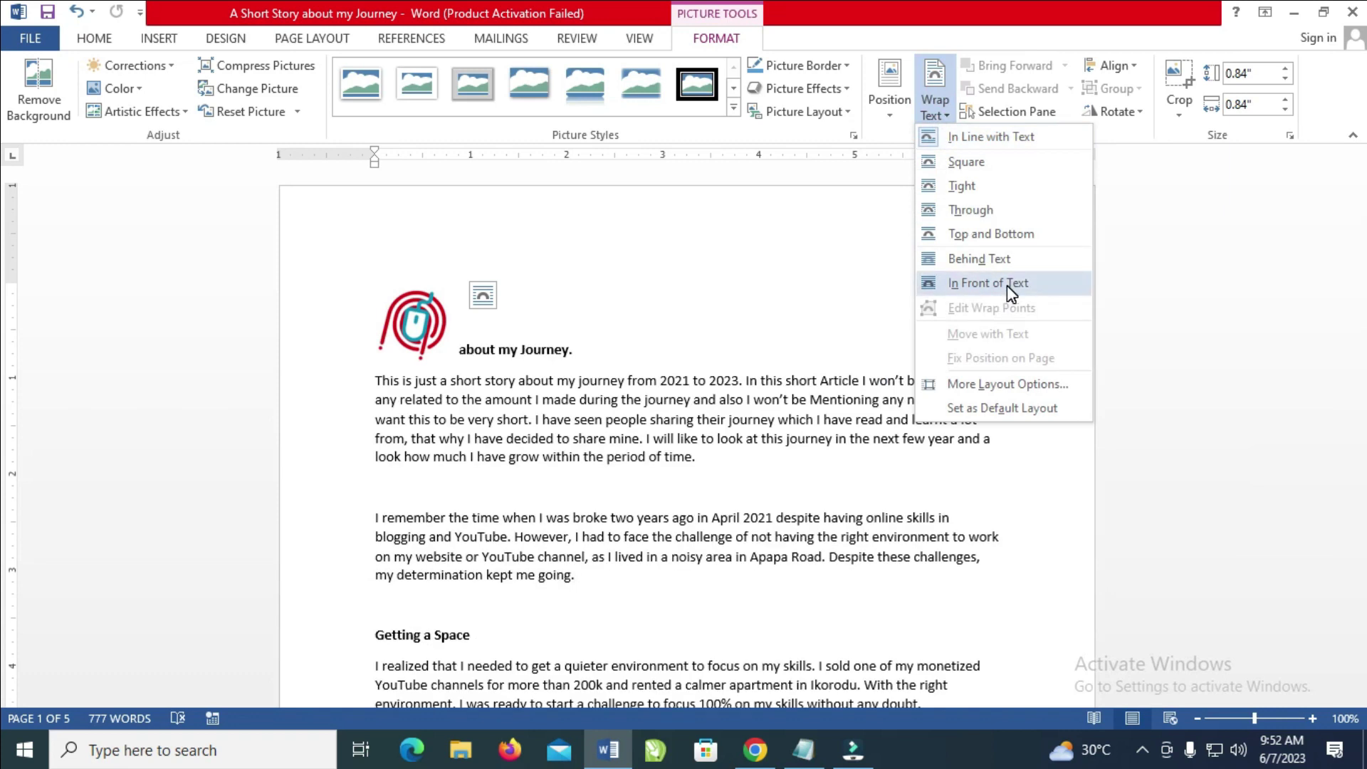
click(1009, 287)
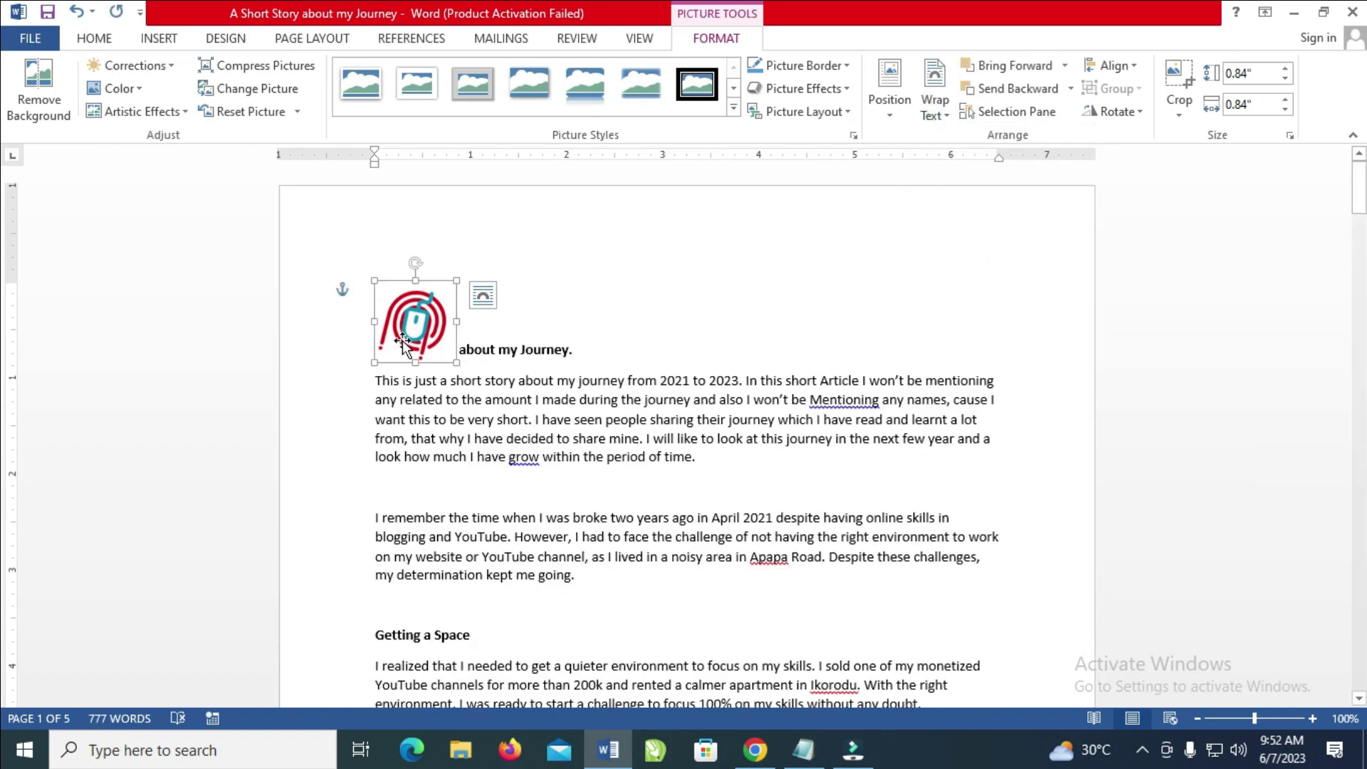
- Position the floating logo centred above the title, leaving the title fully visible
mouse_move(409, 333)
mouse_down()
mouse_move(893, 262)
mouse_move(991, 371)
mouse_move(697, 271)
mouse_up()
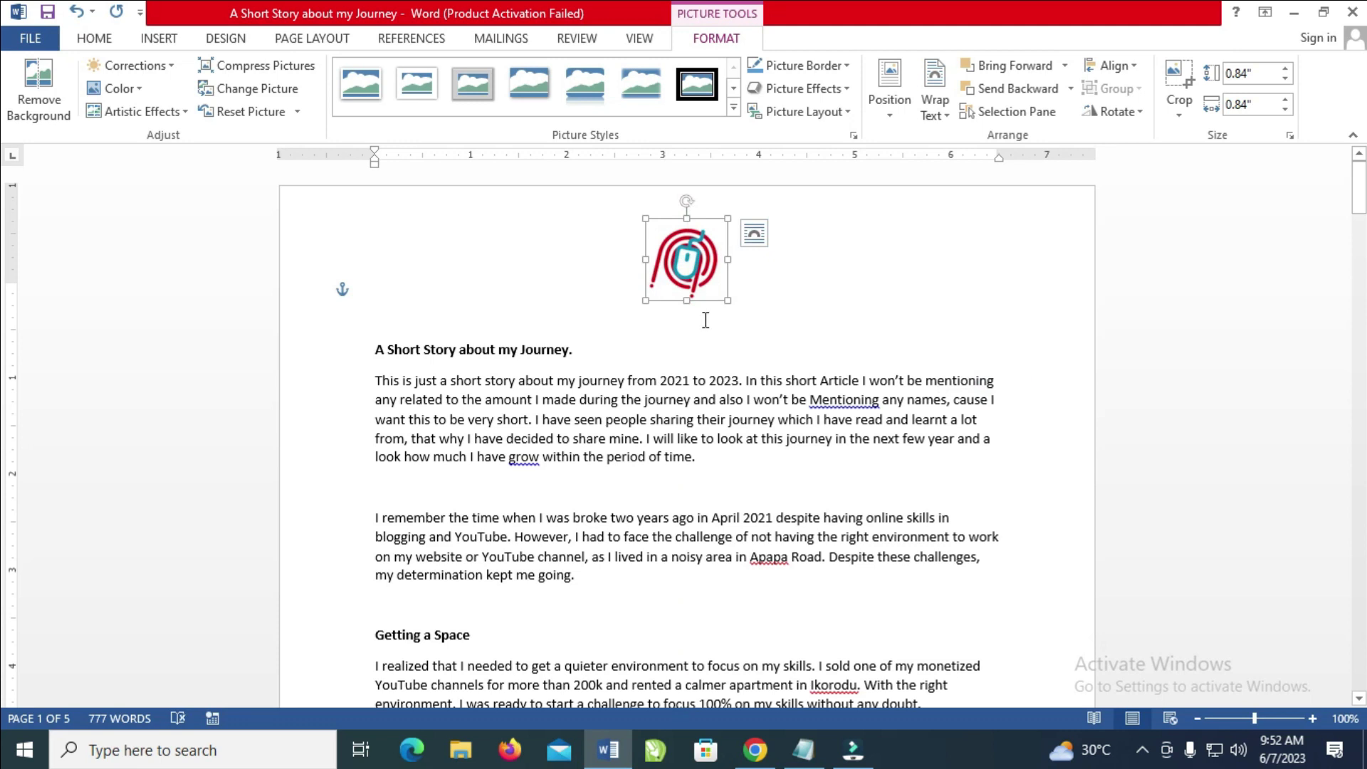